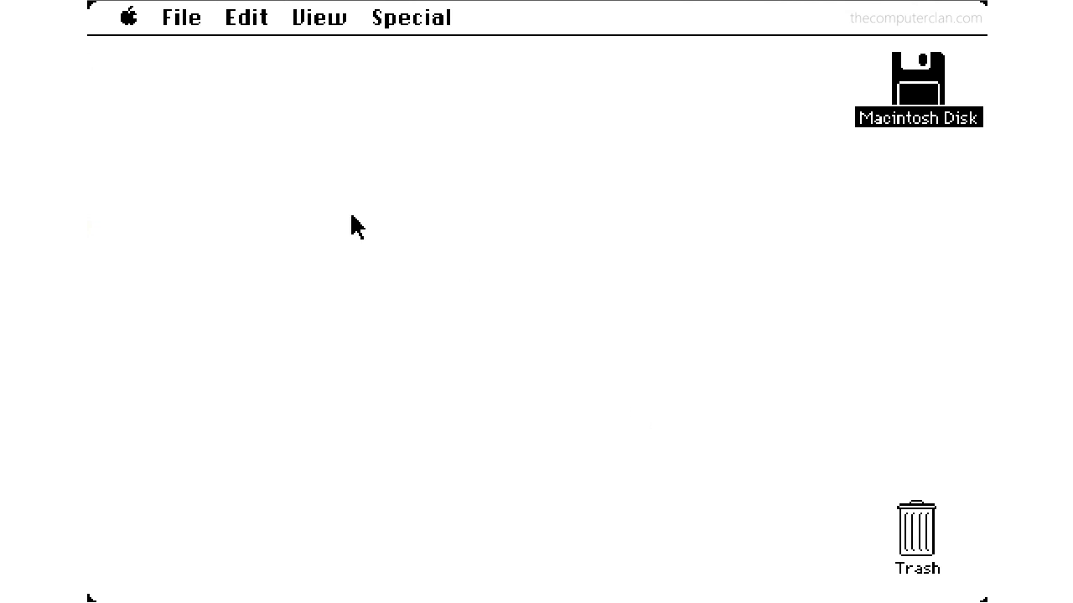
Step: View the Finder's version information and look over the available Special commands
{"action": "left_click_drag", "start_coordinate": [127, 19], "coordinate": [129, 51]}
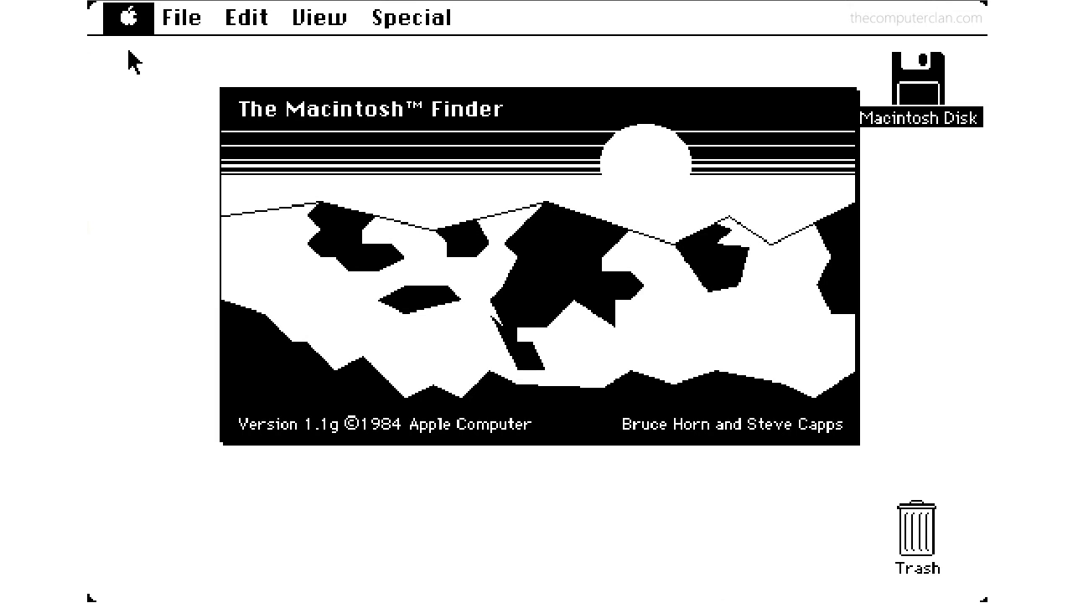
{"action": "left_click", "coordinate": [221, 105]}
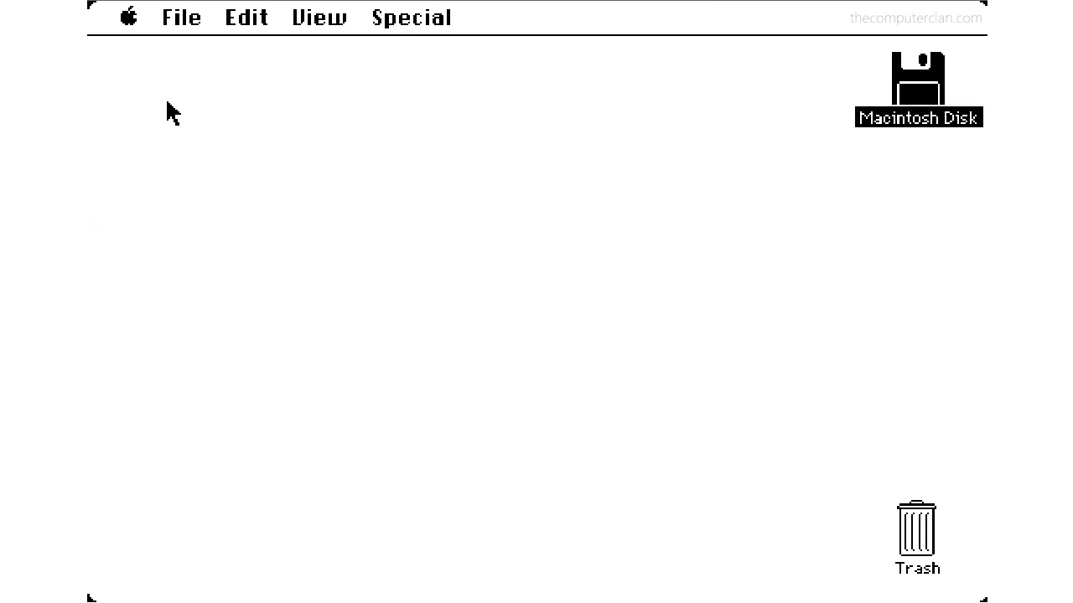
{"action": "left_click_drag", "start_coordinate": [132, 24], "coordinate": [379, 24]}
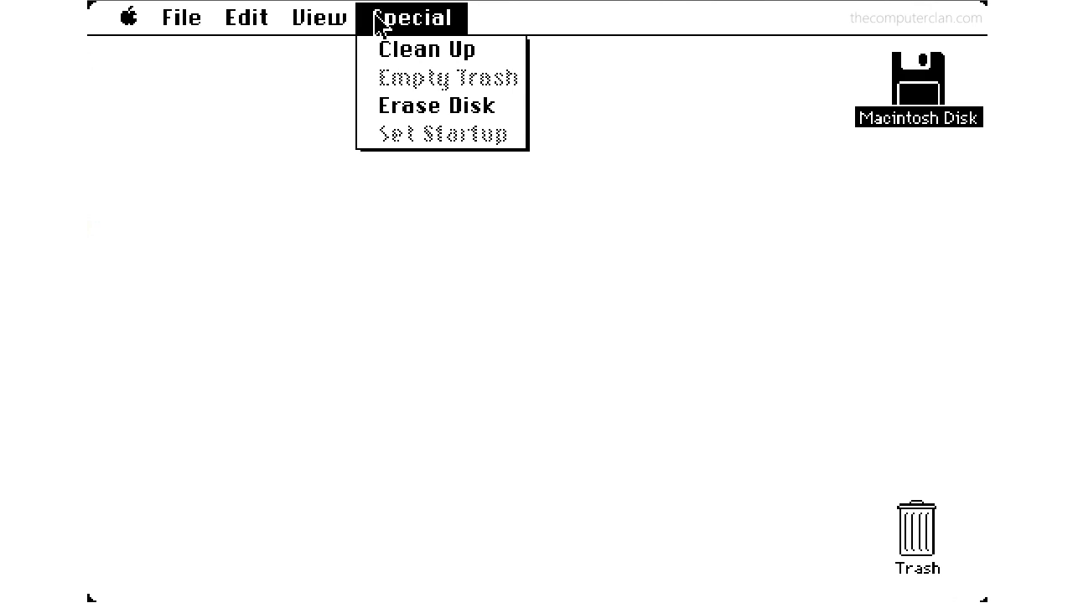
{"action": "left_click_drag", "start_coordinate": [377, 24], "coordinate": [378, 25]}
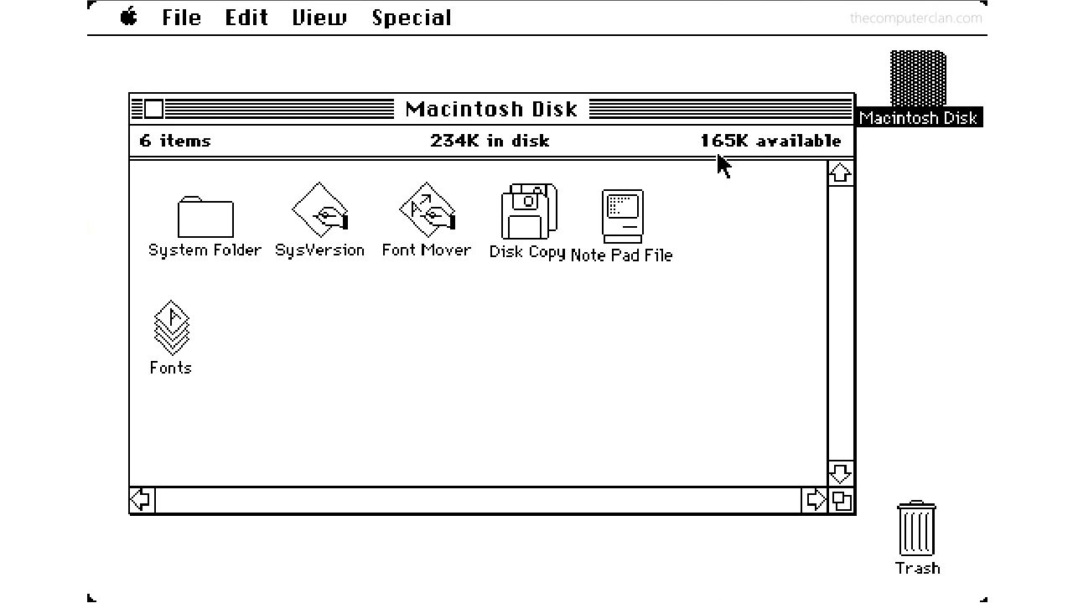
Step: Open the Fonts file on the Macintosh Disk in Font Mover
{"action": "left_click", "coordinate": [208, 231]}
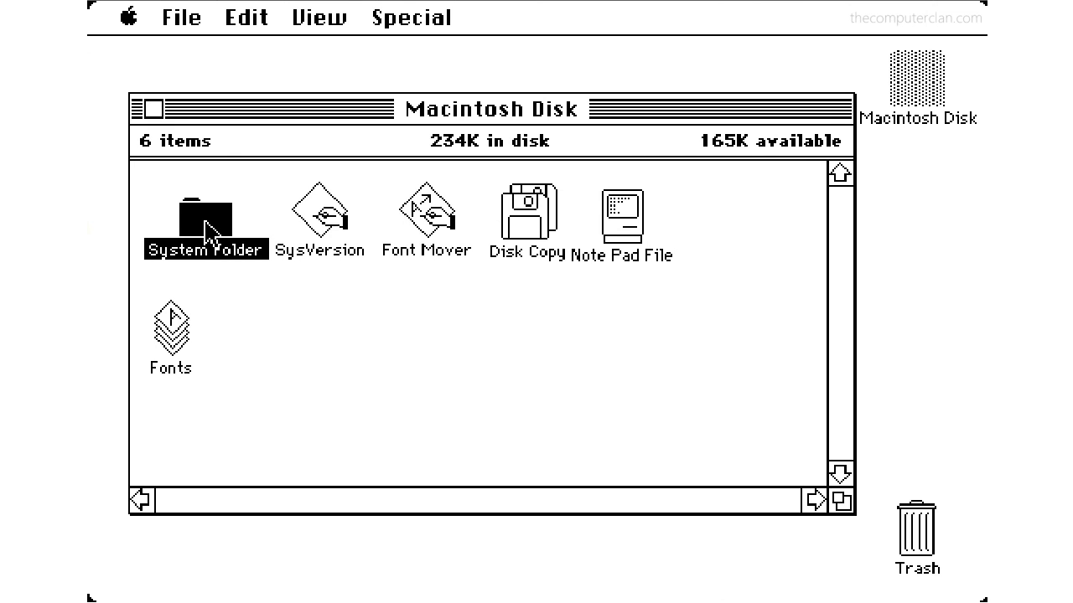
{"action": "left_click", "coordinate": [170, 343]}
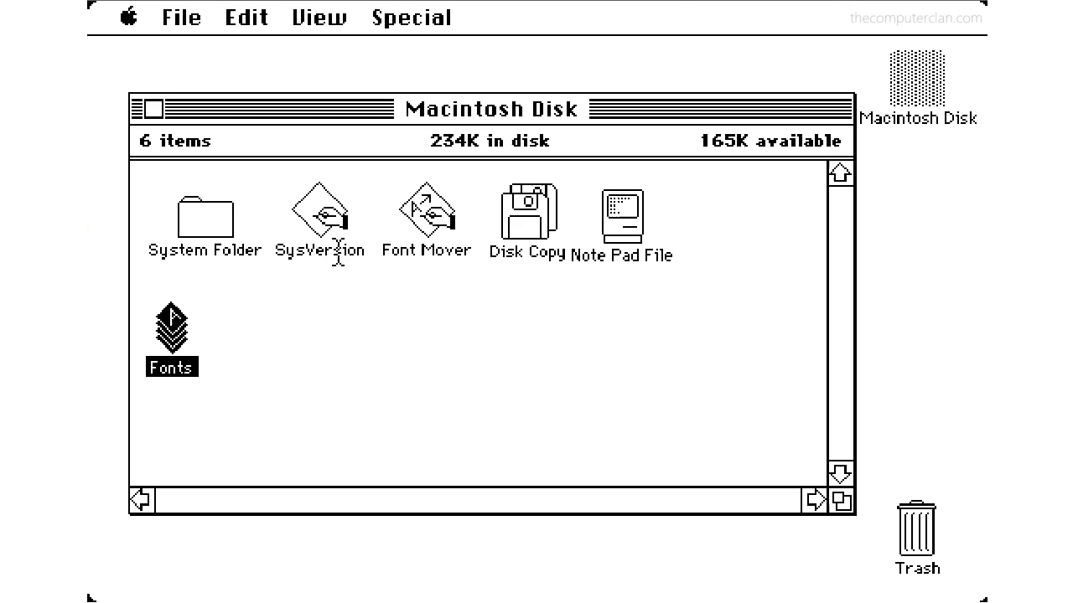
{"action": "left_click", "coordinate": [419, 216]}
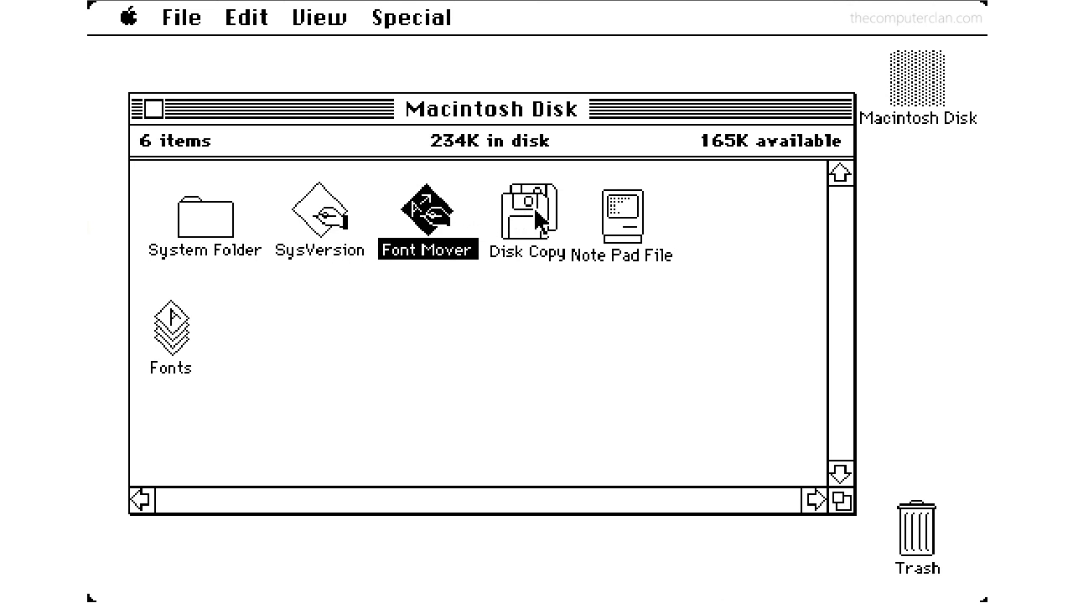
{"action": "double_click", "coordinate": [176, 332]}
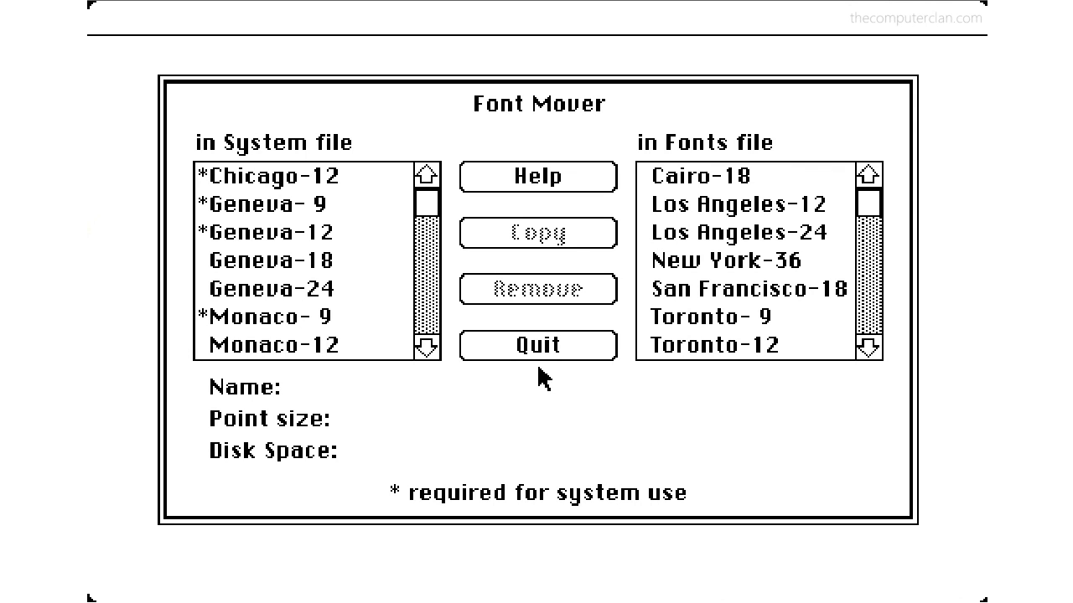
Step: Examine the Geneva and Monaco fonts in the System file in various sizes
{"action": "left_click", "coordinate": [325, 293]}
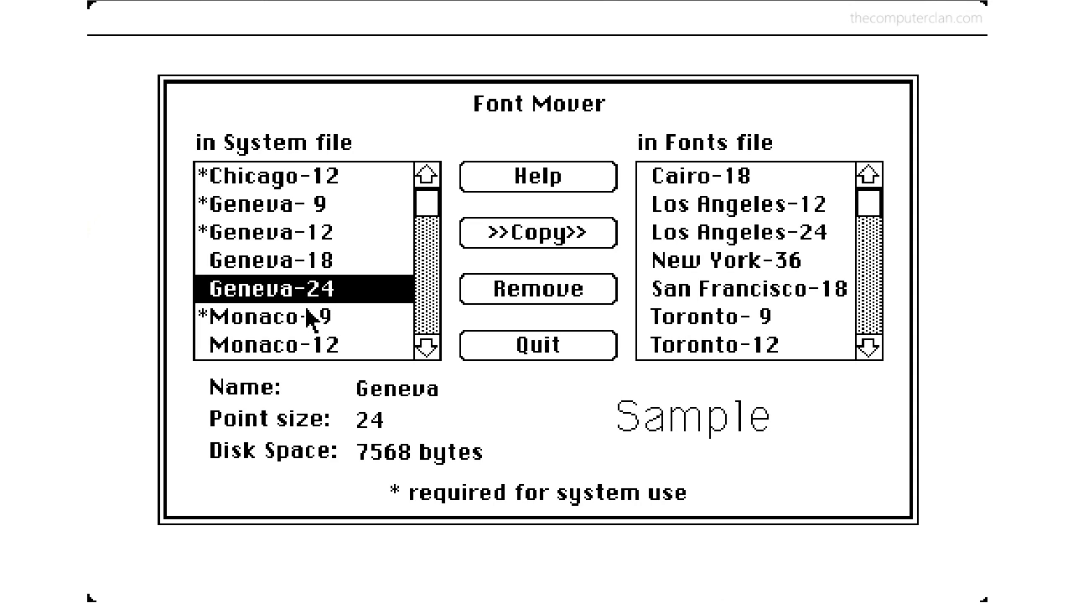
{"action": "left_click", "coordinate": [308, 319]}
{"action": "left_click", "coordinate": [304, 350]}
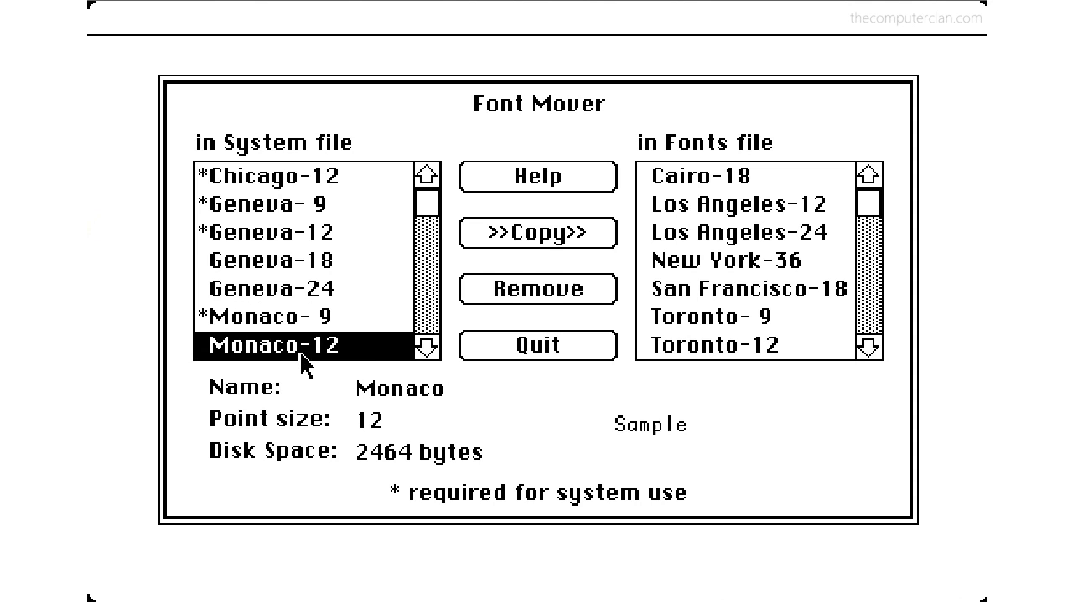
{"action": "left_click", "coordinate": [307, 261]}
{"action": "left_click", "coordinate": [308, 232]}
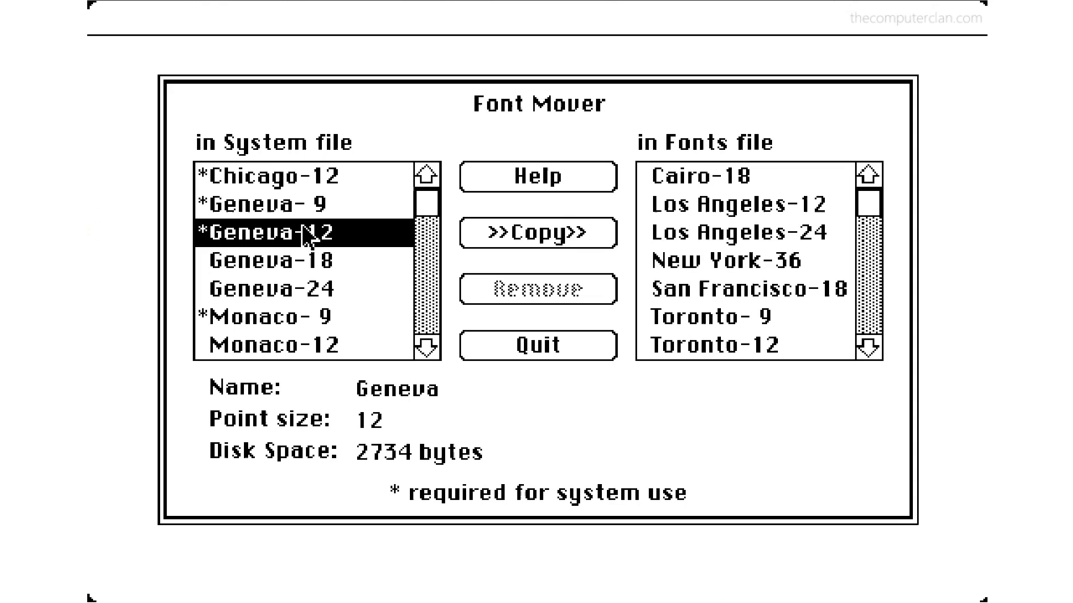
{"action": "left_click", "coordinate": [309, 205]}
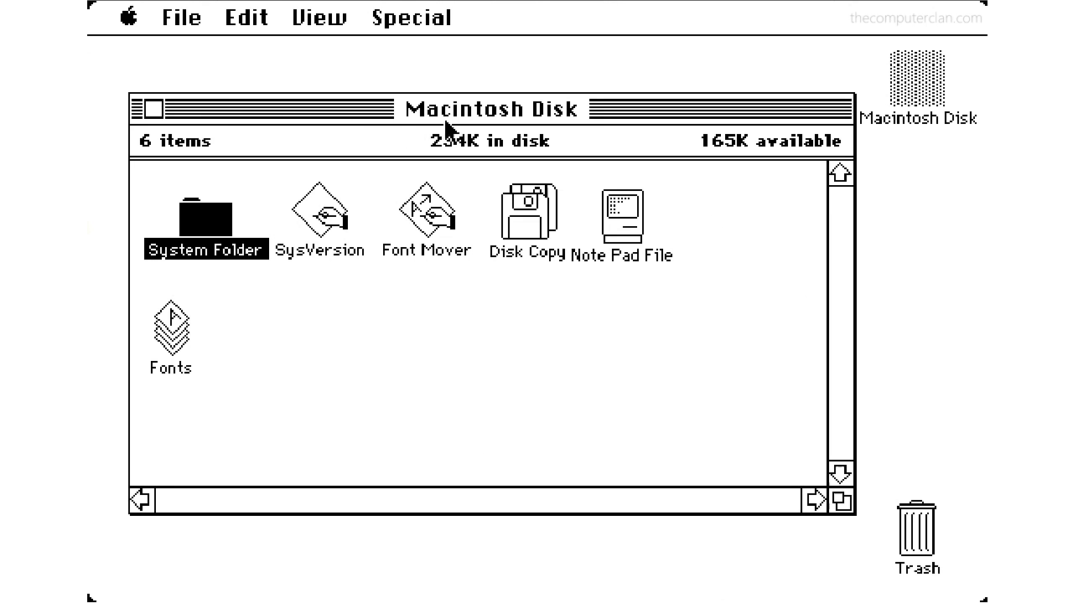
Step: Reposition the Macintosh Disk window and switch its contents between a list sorted by name and icon view
{"action": "left_click_drag", "start_coordinate": [482, 118], "coordinate": [475, 145]}
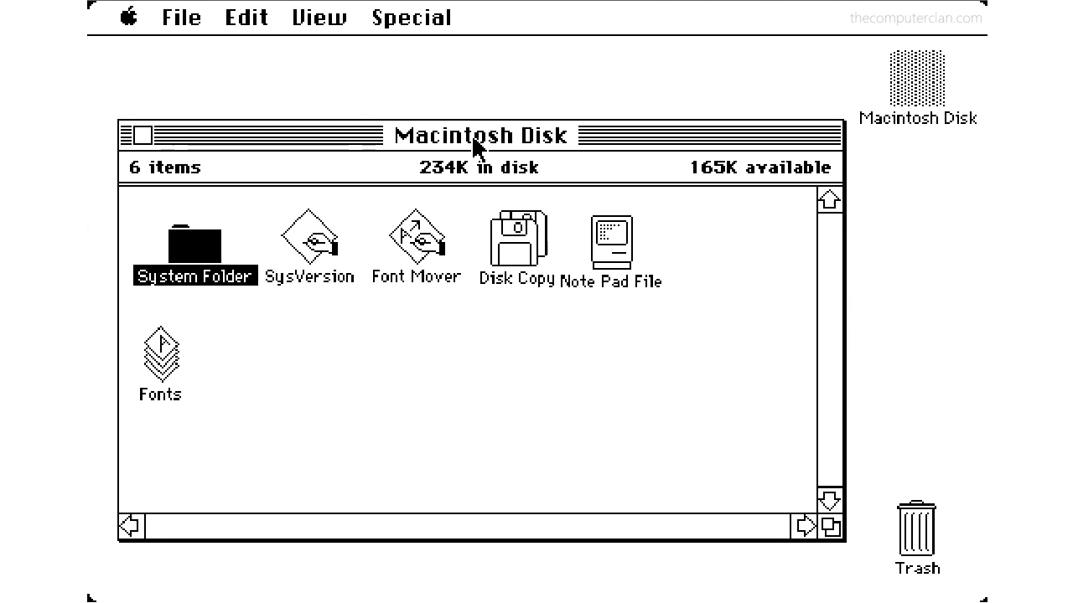
{"action": "left_click_drag", "start_coordinate": [475, 145], "coordinate": [465, 115]}
{"action": "left_click_drag", "start_coordinate": [318, 21], "coordinate": [325, 79]}
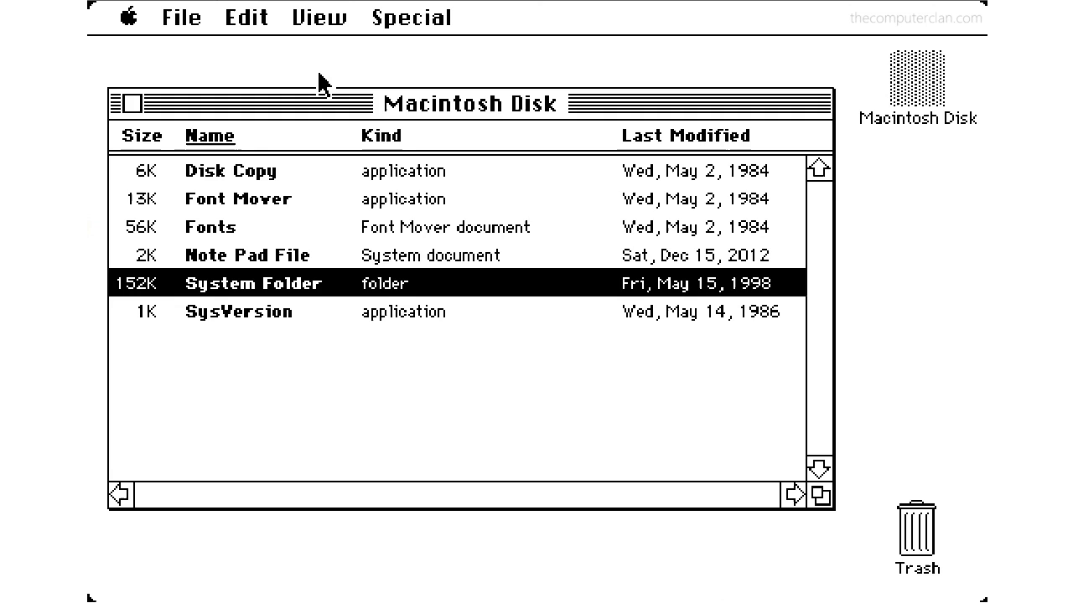
{"action": "left_click_drag", "start_coordinate": [325, 23], "coordinate": [334, 114]}
{"action": "left_click_drag", "start_coordinate": [334, 20], "coordinate": [367, 48]}
{"action": "left_click_drag", "start_coordinate": [180, 18], "coordinate": [205, 107]}
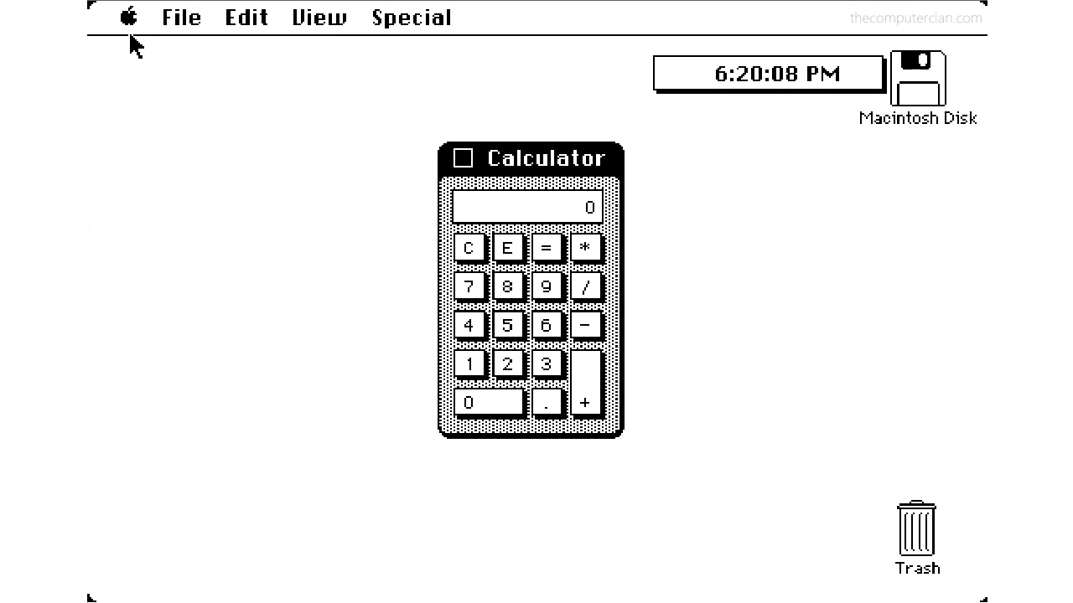
Step: Open the Control Panel, browse the desktop patterns, and apply the previewed one to the desktop
{"action": "left_click_drag", "start_coordinate": [127, 19], "coordinate": [139, 179]}
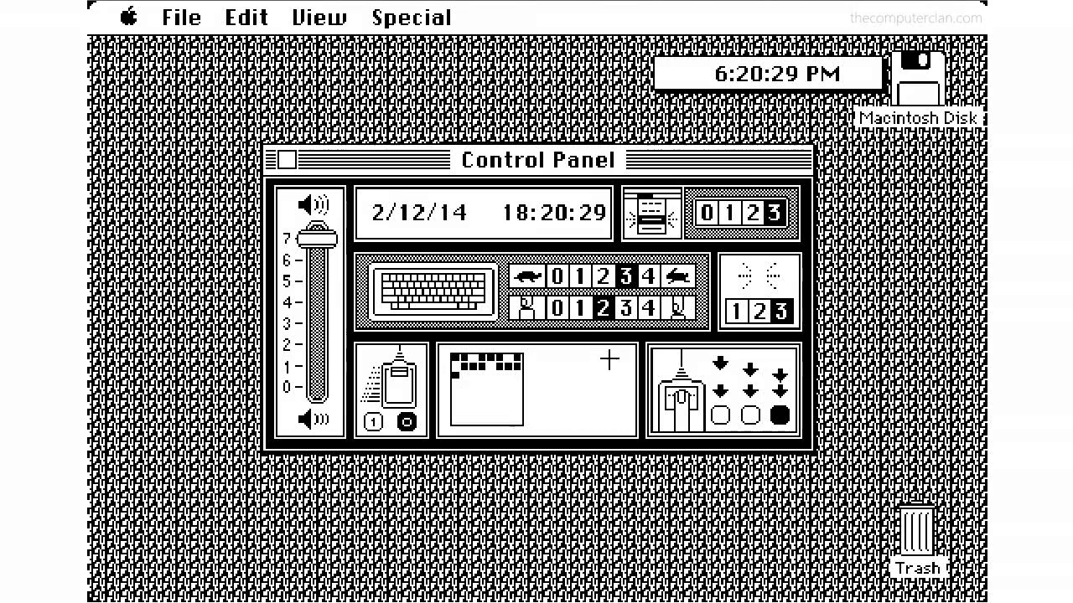
{"action": "left_click", "coordinate": [609, 360]}
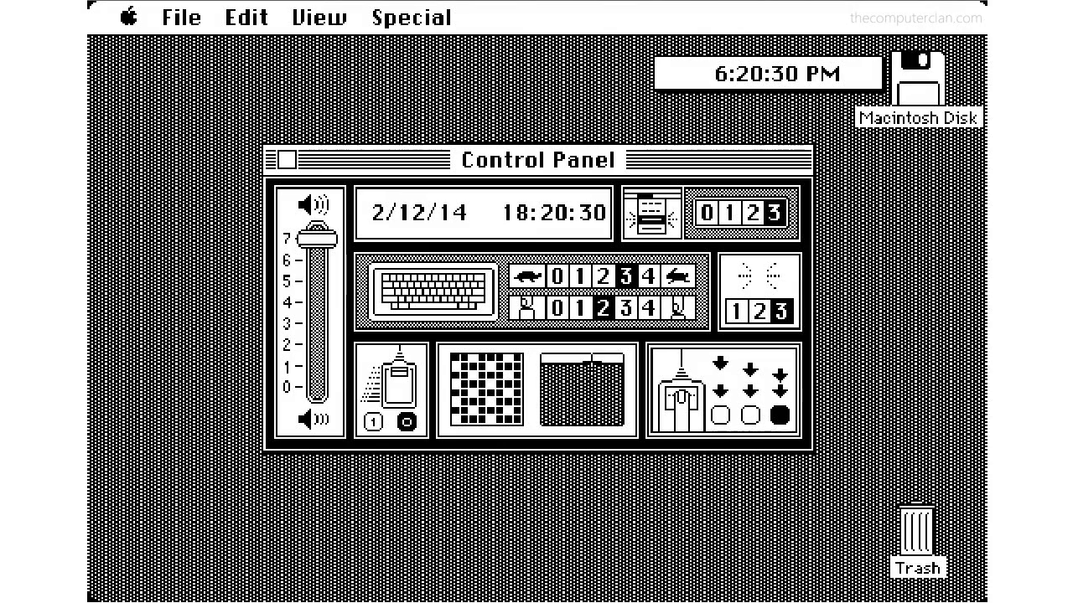
{"action": "left_click", "coordinate": [609, 360]}
{"action": "left_click", "coordinate": [609, 359]}
{"action": "left_click", "coordinate": [591, 359]}
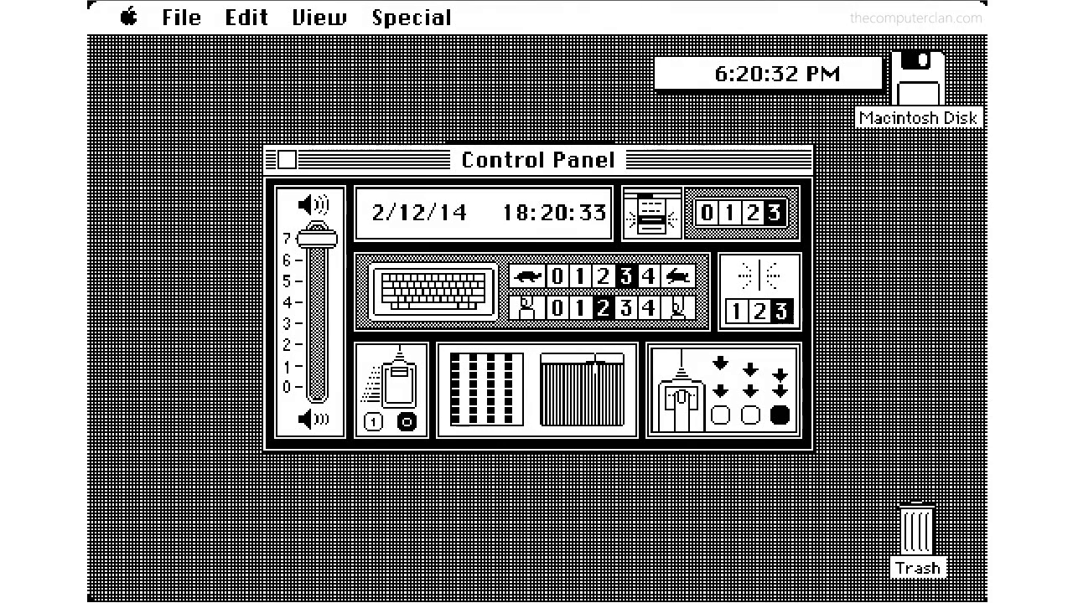
{"action": "left_click", "coordinate": [590, 406]}
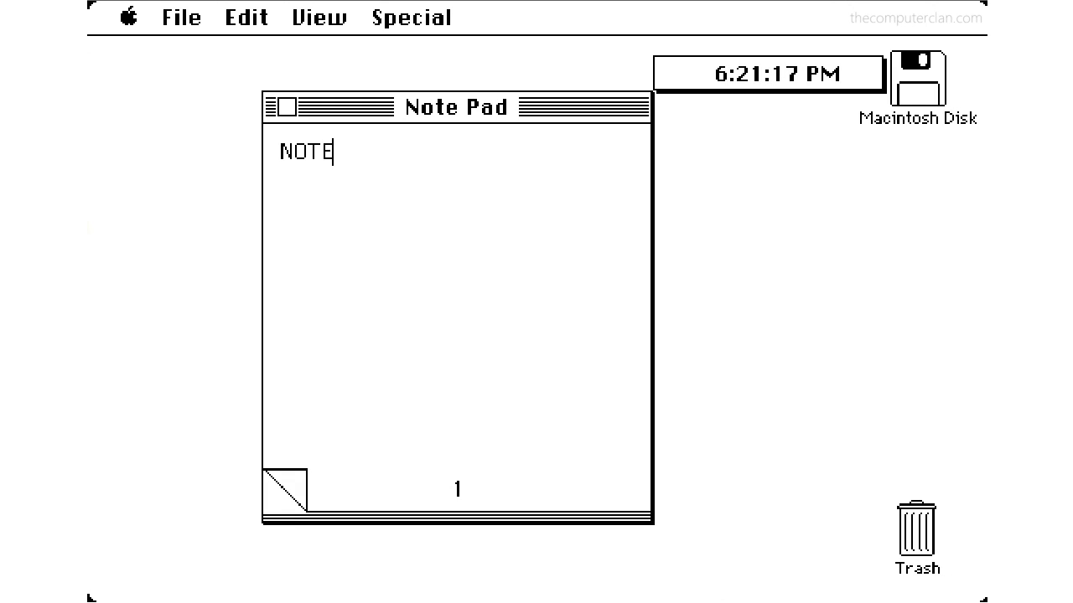
Step: Complete the note to read "NOTE TO SELF..." with "Buy an iMac..." on the line below, and turn the Note Pad page
{"action": "type", "text": "TO SELF"}
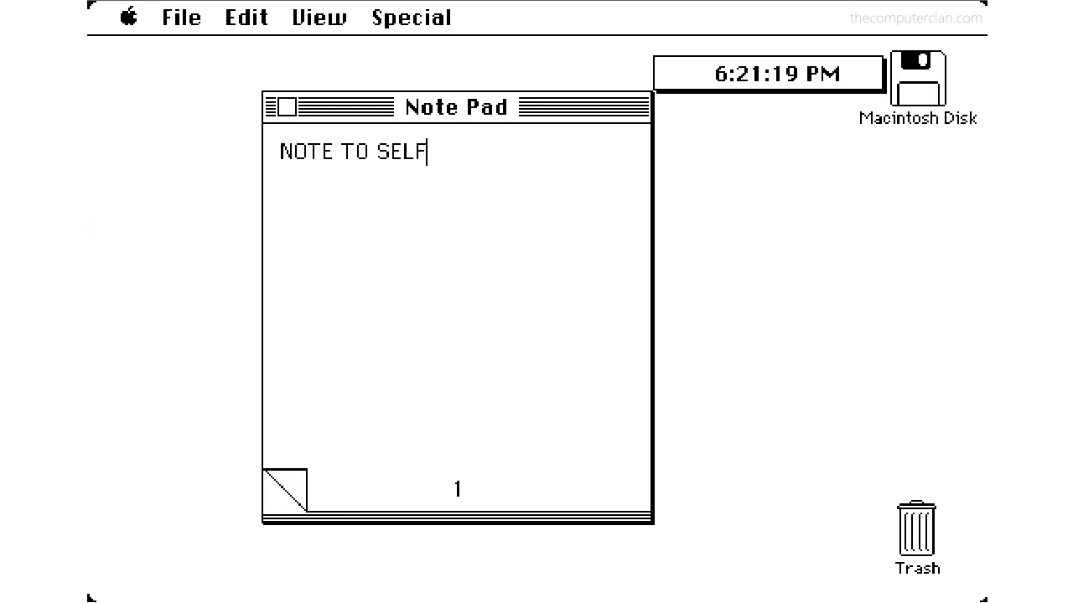
{"action": "type", "text": "... Buy an iMac..."}
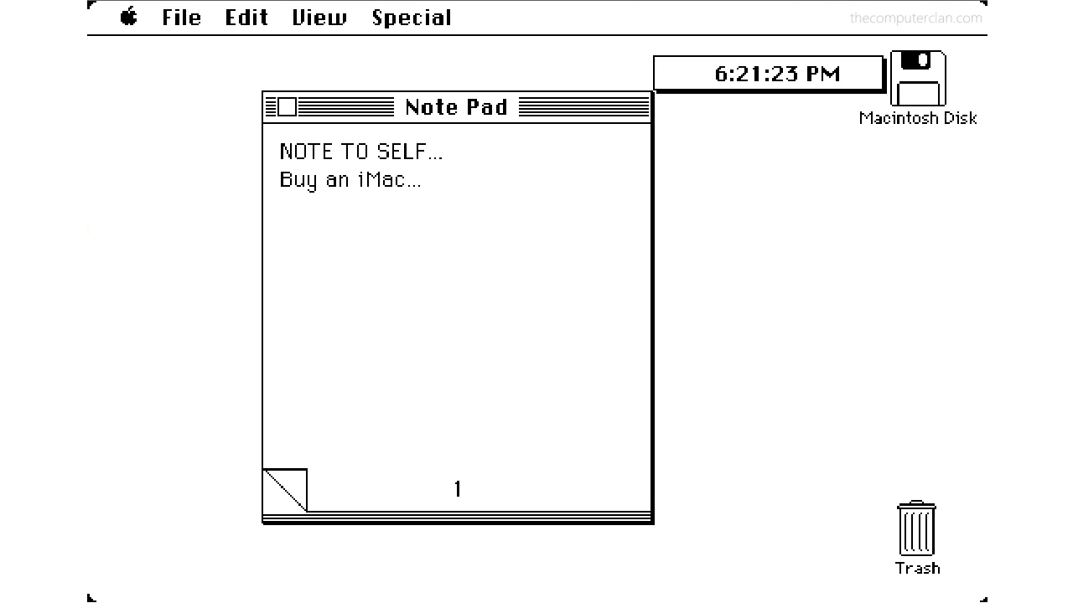
{"action": "left_click", "coordinate": [299, 491]}
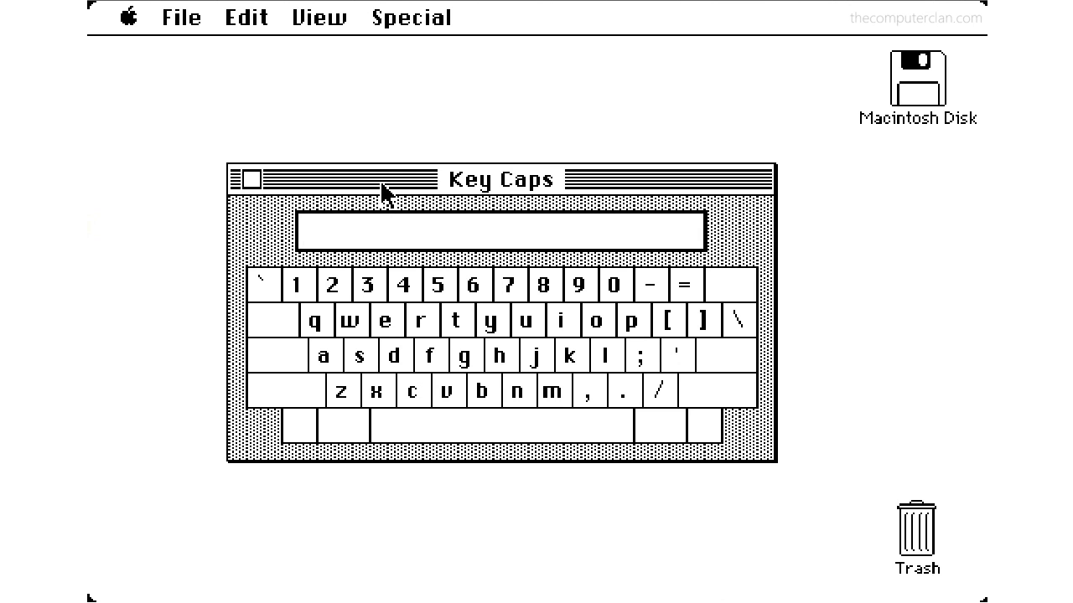
Step: Enter "qwerty" in Key Caps using its on-screen keyboard
{"action": "left_click", "coordinate": [328, 319]}
{"action": "left_click", "coordinate": [356, 323]}
{"action": "left_click", "coordinate": [383, 325]}
{"action": "left_click", "coordinate": [421, 323]}
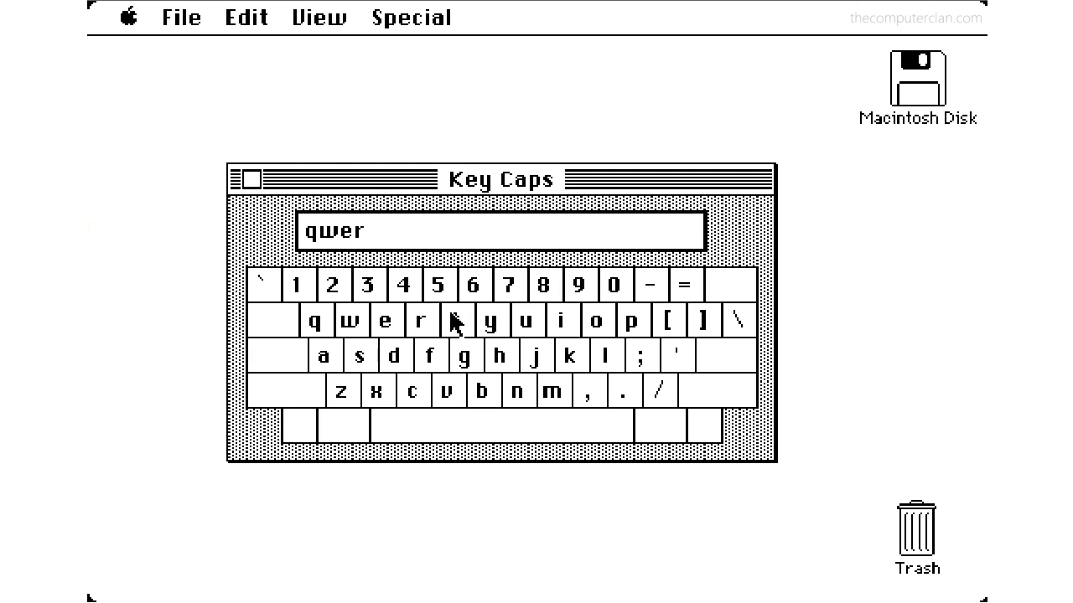
{"action": "left_click", "coordinate": [457, 323]}
{"action": "left_click", "coordinate": [490, 322]}
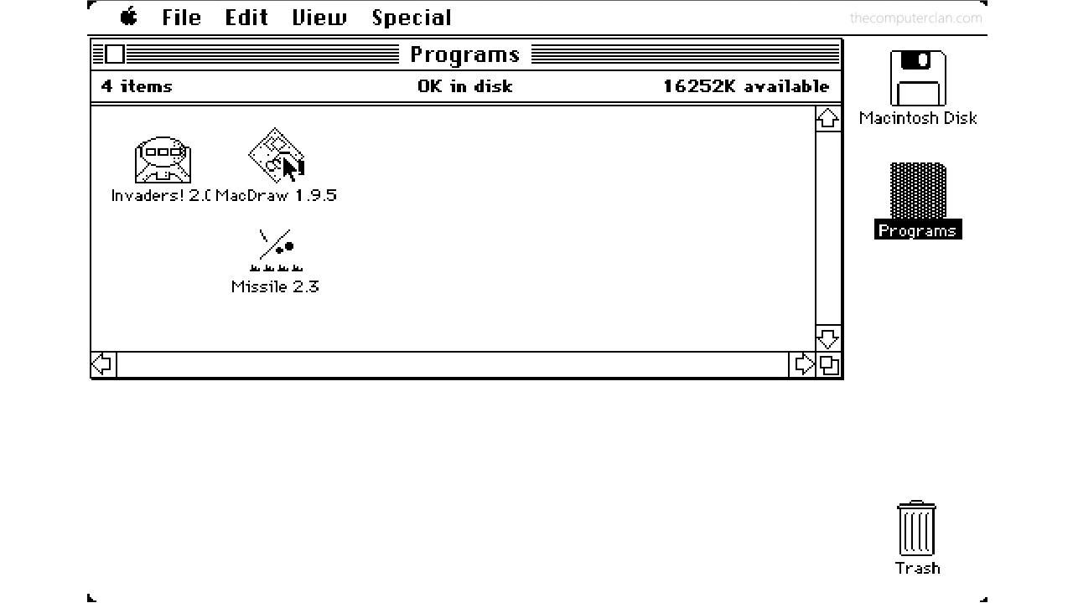
Step: Open MacDraw 1.9.5 and draw a wide rectangle with a circle in its left half
{"action": "double_click", "coordinate": [285, 159]}
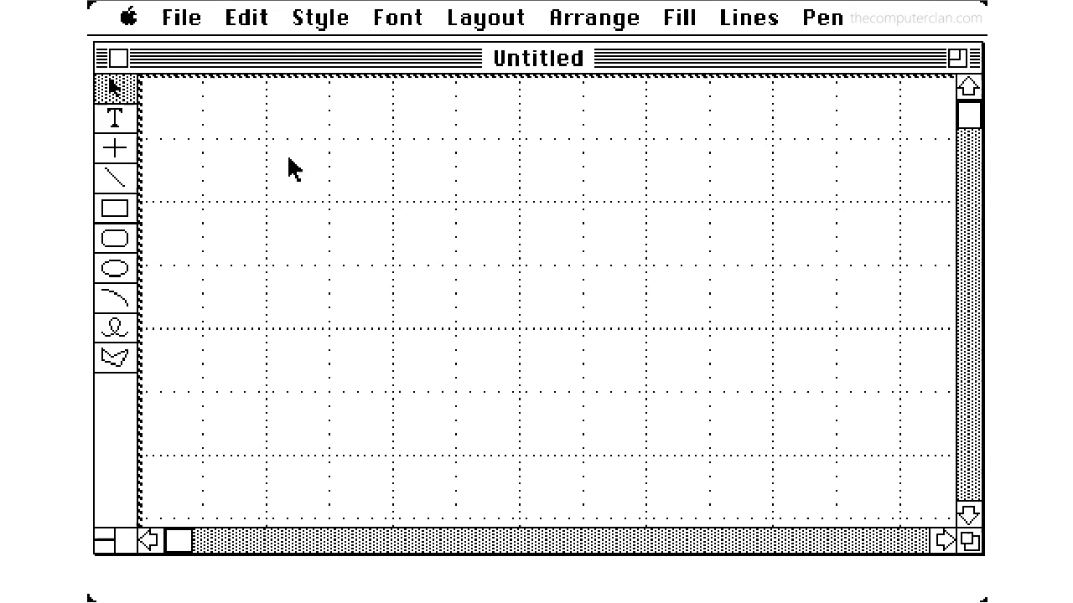
{"action": "left_click", "coordinate": [115, 209]}
{"action": "left_click_drag", "start_coordinate": [297, 185], "coordinate": [788, 392]}
{"action": "left_click", "coordinate": [114, 268]}
{"action": "left_click_drag", "start_coordinate": [328, 233], "coordinate": [488, 392]}
{"action": "mouse_move", "coordinate": [419, 346]}
{"action": "left_mouse_down"}
{"action": "mouse_move", "coordinate": [419, 314]}
{"action": "mouse_move", "coordinate": [640, 328]}
{"action": "mouse_move", "coordinate": [420, 314]}
{"action": "left_mouse_up"}
Step: Duplicate the circle into the rectangle's right half and fill the left circle with a checkerboard and the right with dashed lines
{"action": "left_click_drag", "start_coordinate": [246, 18], "coordinate": [269, 218]}
{"action": "left_click_drag", "start_coordinate": [436, 310], "coordinate": [652, 299]}
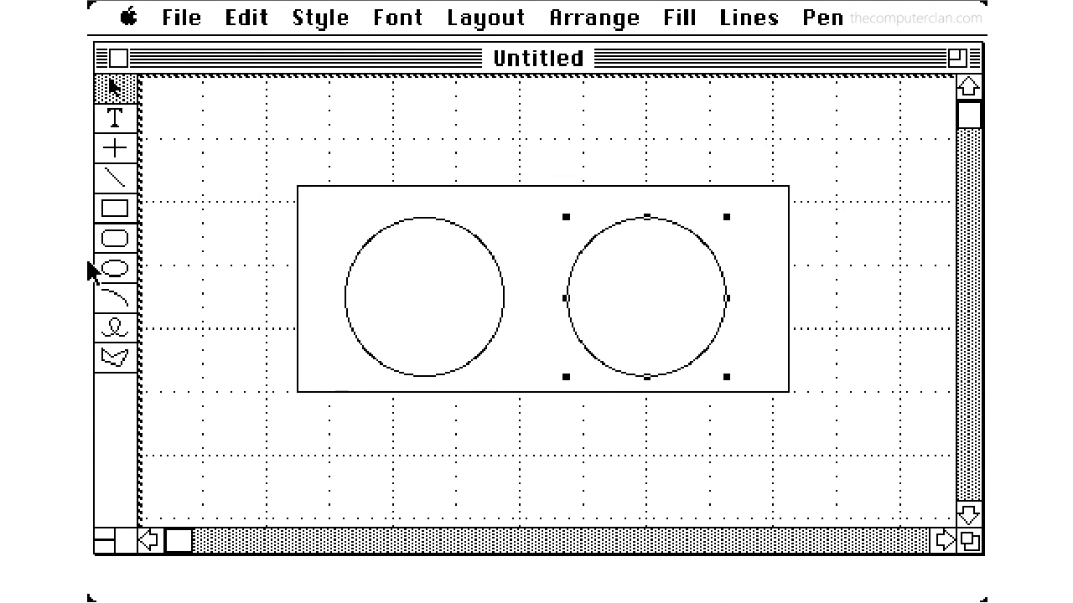
{"action": "left_click_drag", "start_coordinate": [384, 18], "coordinate": [718, 271]}
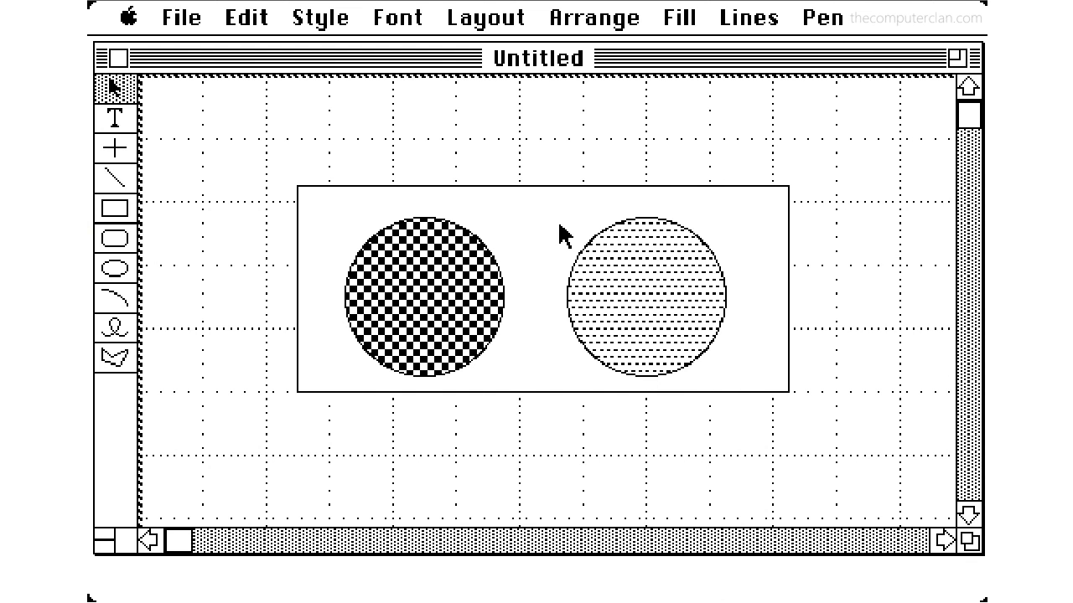
Step: Copy the rectangle together with both circles and paste them into the Scrapbook
{"action": "left_click", "coordinate": [557, 226]}
{"action": "left_click", "coordinate": [429, 279], "text": "shift"}
{"action": "left_click", "coordinate": [675, 296], "text": "shift"}
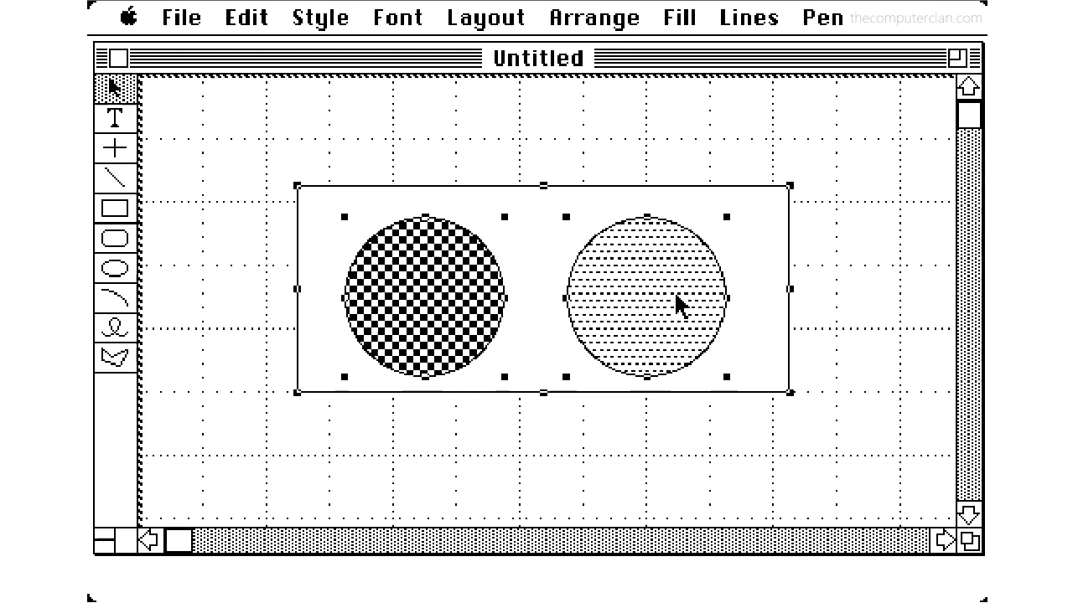
{"action": "left_click_drag", "start_coordinate": [246, 19], "coordinate": [254, 139]}
{"action": "left_click_drag", "start_coordinate": [127, 18], "coordinate": [101, 281]}
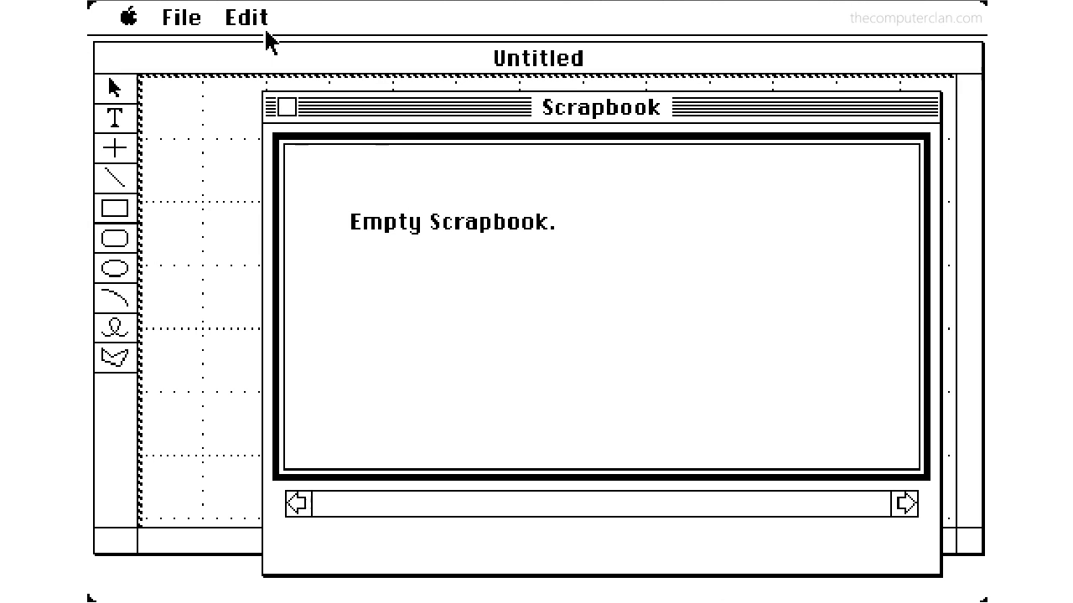
{"action": "left_click_drag", "start_coordinate": [261, 27], "coordinate": [266, 167]}
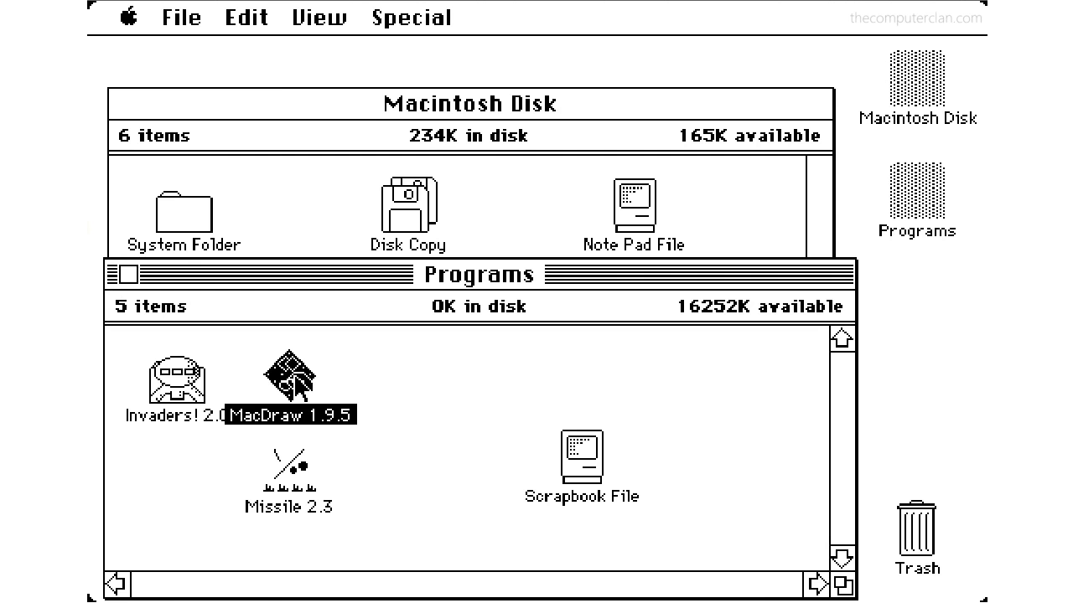
Step: Transfer MacDraw 1.9.5 from the Programs window to the Macintosh Disk window
{"action": "left_click_drag", "start_coordinate": [295, 378], "coordinate": [297, 208]}
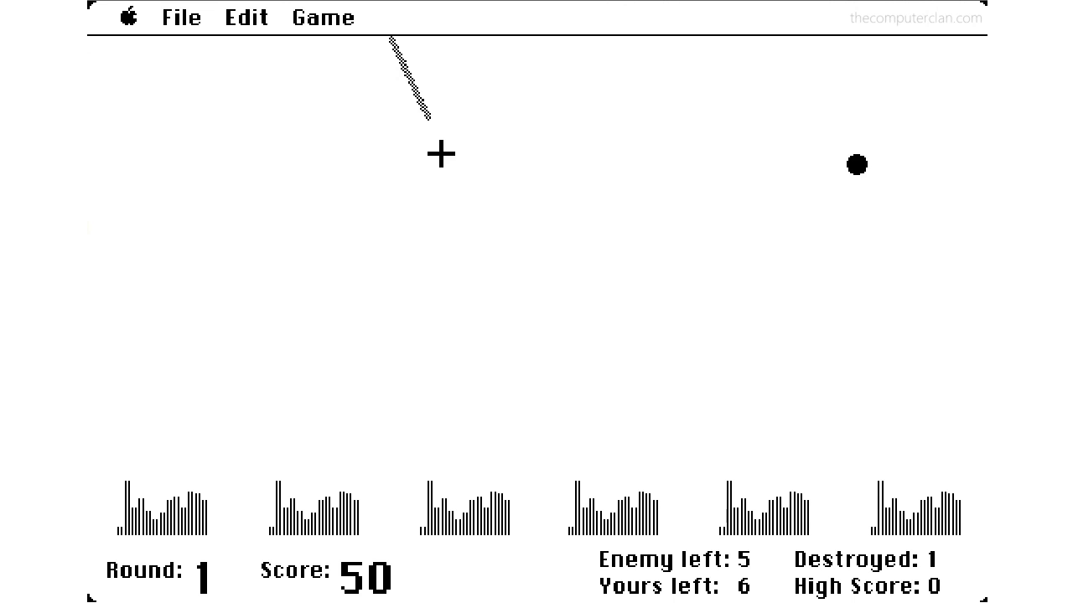
Step: Fire at the incoming enemy missiles during round 1 of the Missile game
{"action": "left_click", "coordinate": [440, 153]}
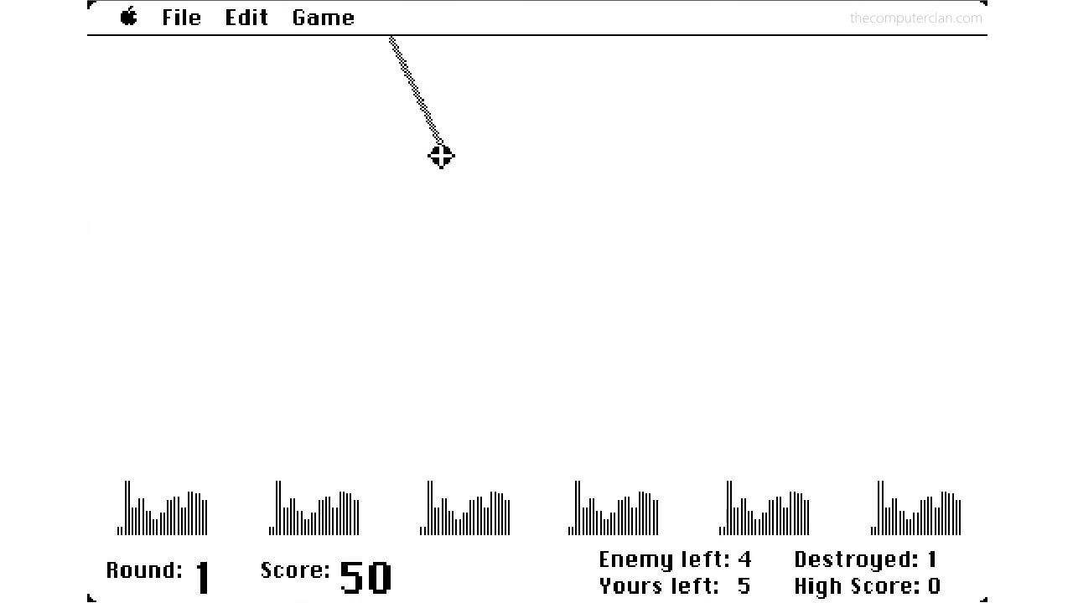
{"action": "left_click", "coordinate": [857, 143]}
{"action": "left_click", "coordinate": [820, 198]}
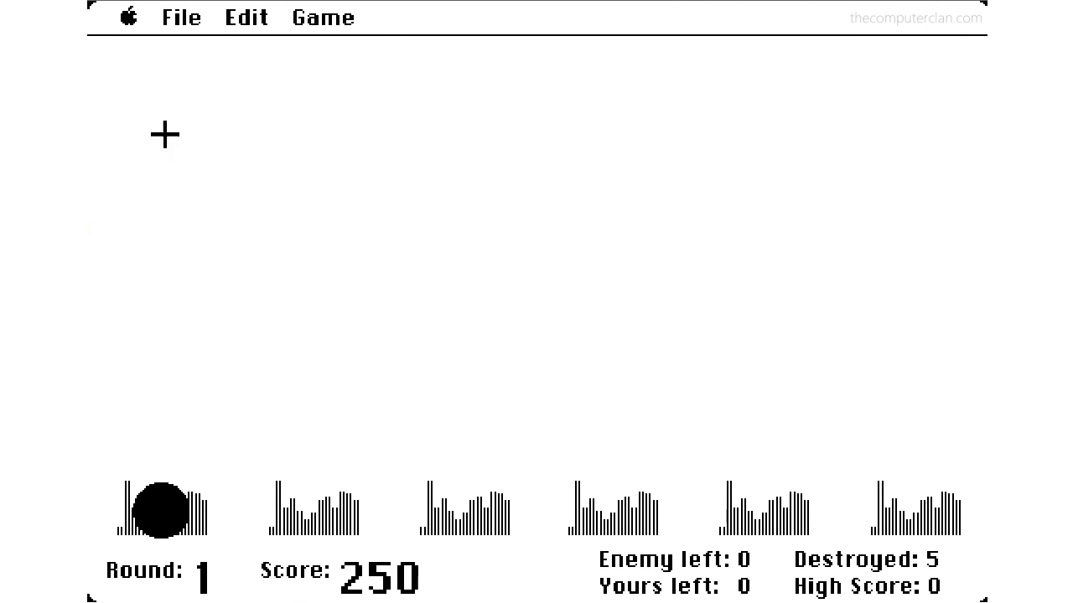
Step: Open the Calculator over the Missile game and divide 7 by 3
{"action": "left_click_drag", "start_coordinate": [127, 19], "coordinate": [112, 140]}
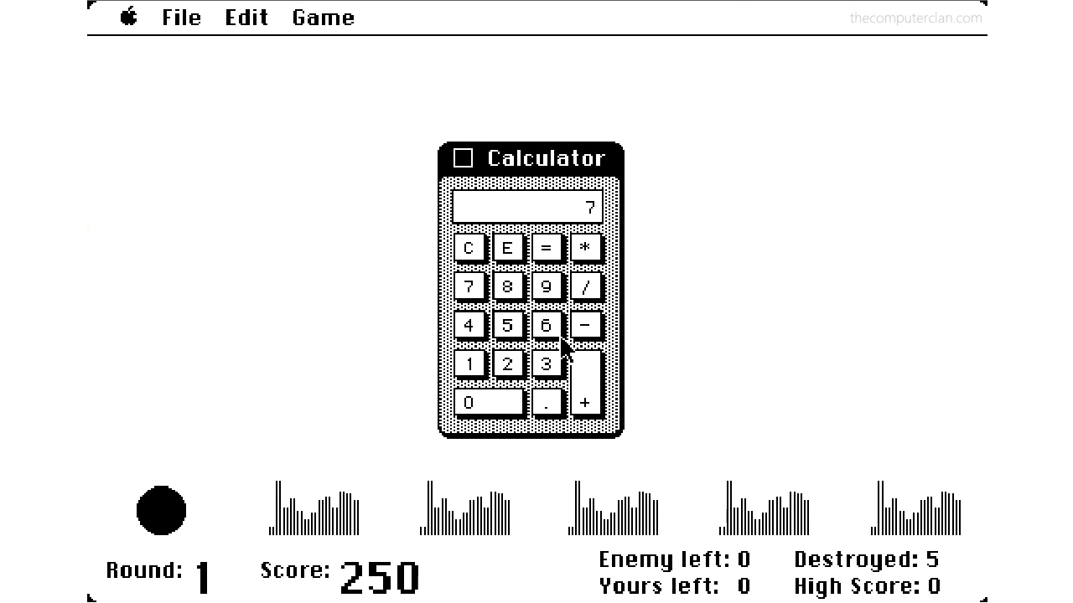
{"action": "left_click", "coordinate": [547, 363]}
{"action": "left_click", "coordinate": [543, 250]}
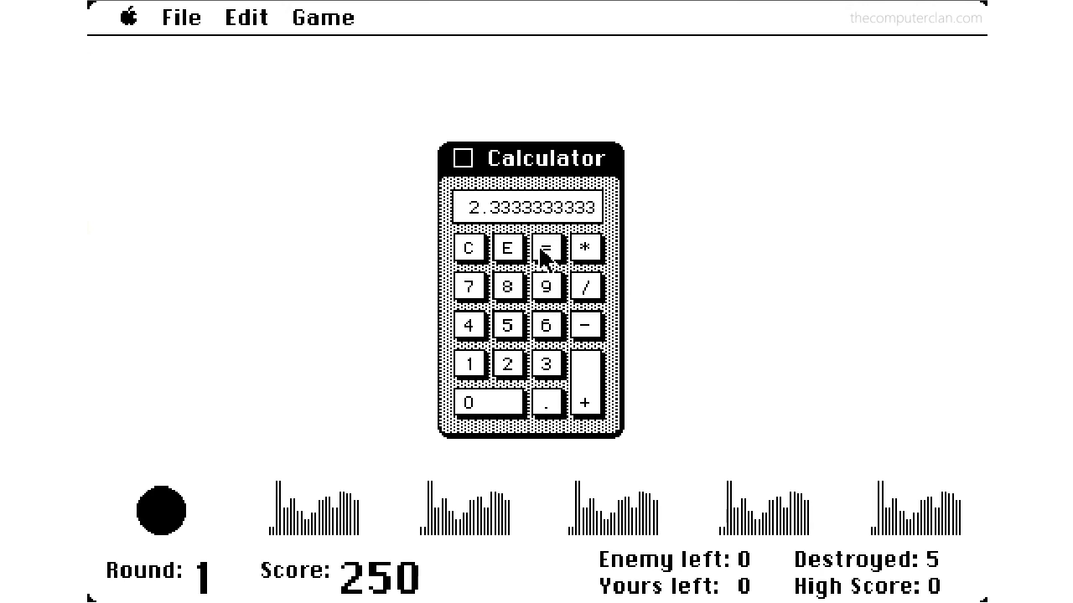
Step: Close the Calculator and quit the Missile game to return to the Finder
{"action": "left_click", "coordinate": [464, 159]}
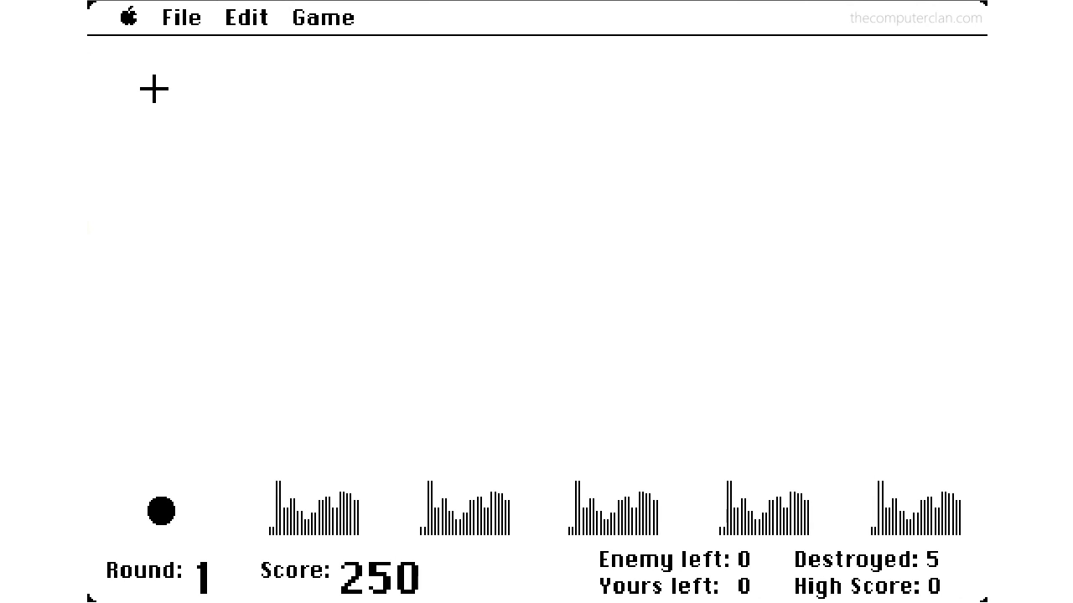
{"action": "left_click", "coordinate": [180, 21]}
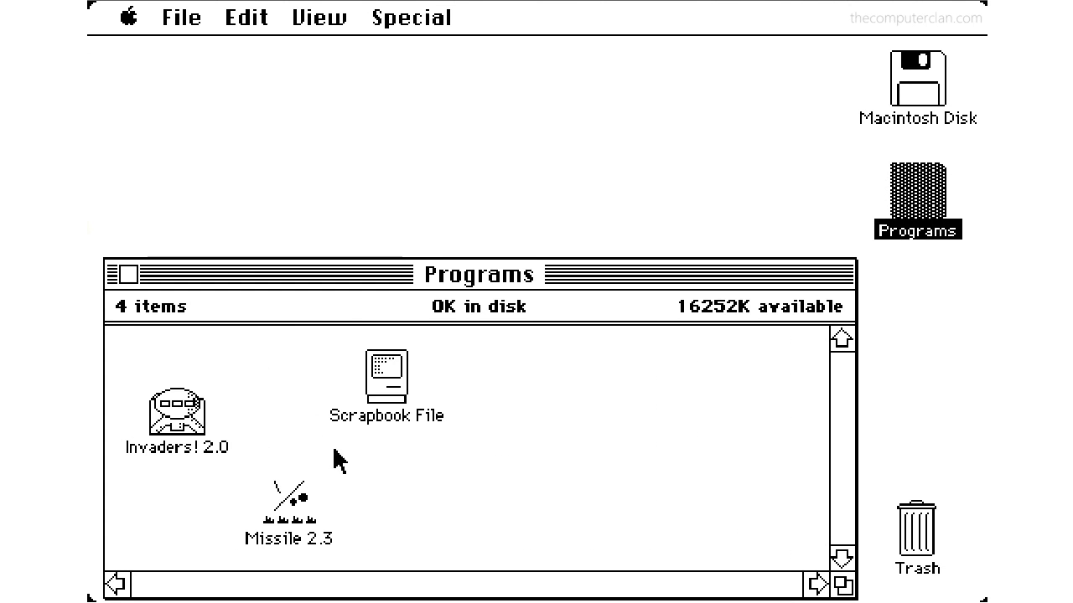
Step: Close the Programs window and eject the Programs disk
{"action": "left_click", "coordinate": [125, 275]}
{"action": "left_click", "coordinate": [628, 279]}
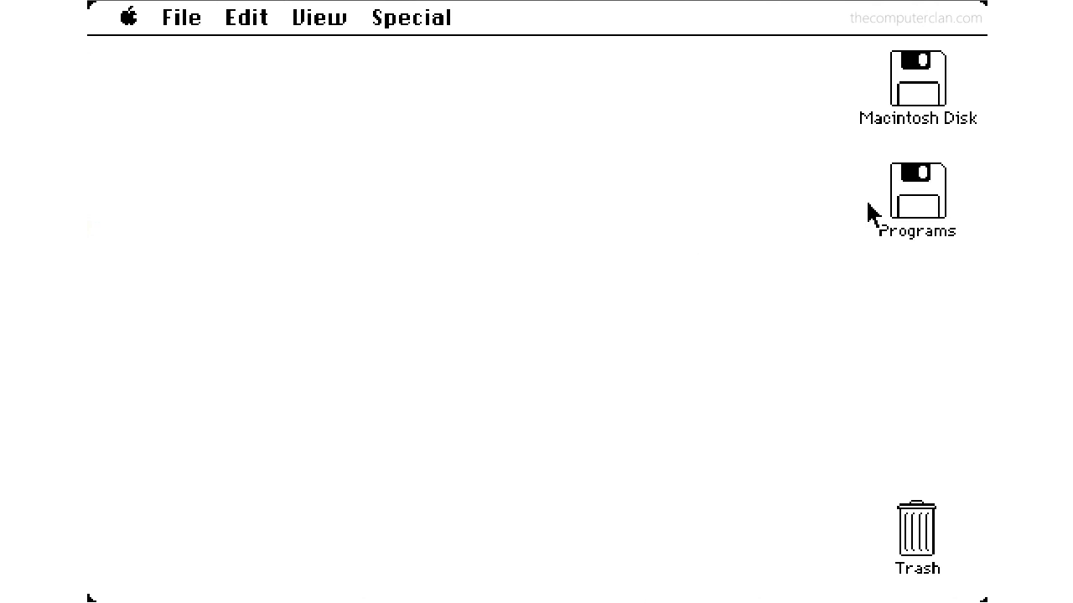
{"action": "left_click", "coordinate": [894, 205]}
{"action": "left_click", "coordinate": [190, 23]}
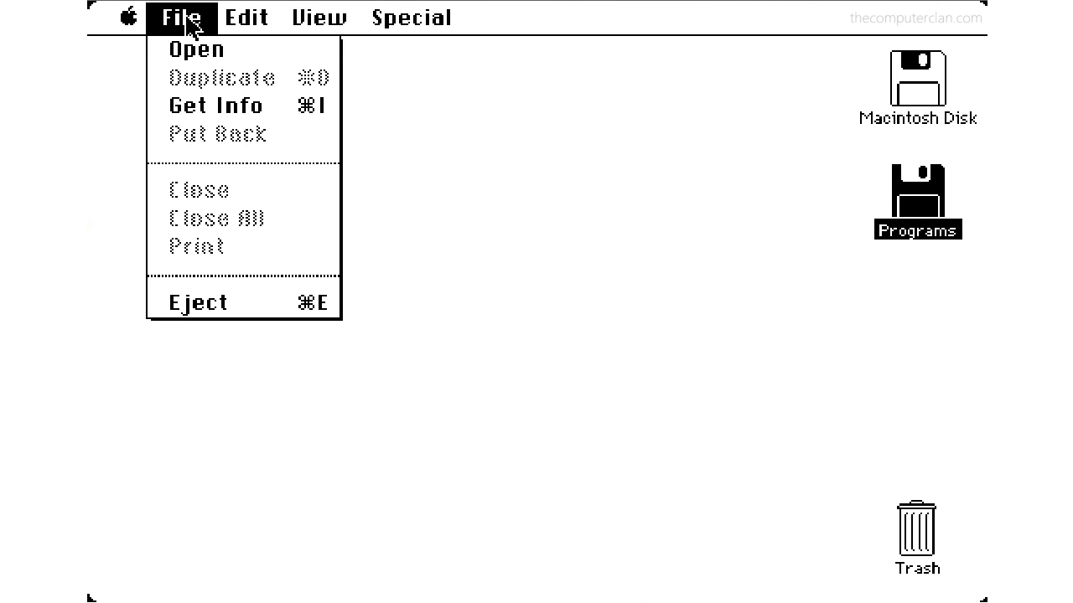
{"action": "left_click_drag", "start_coordinate": [189, 23], "coordinate": [208, 303]}
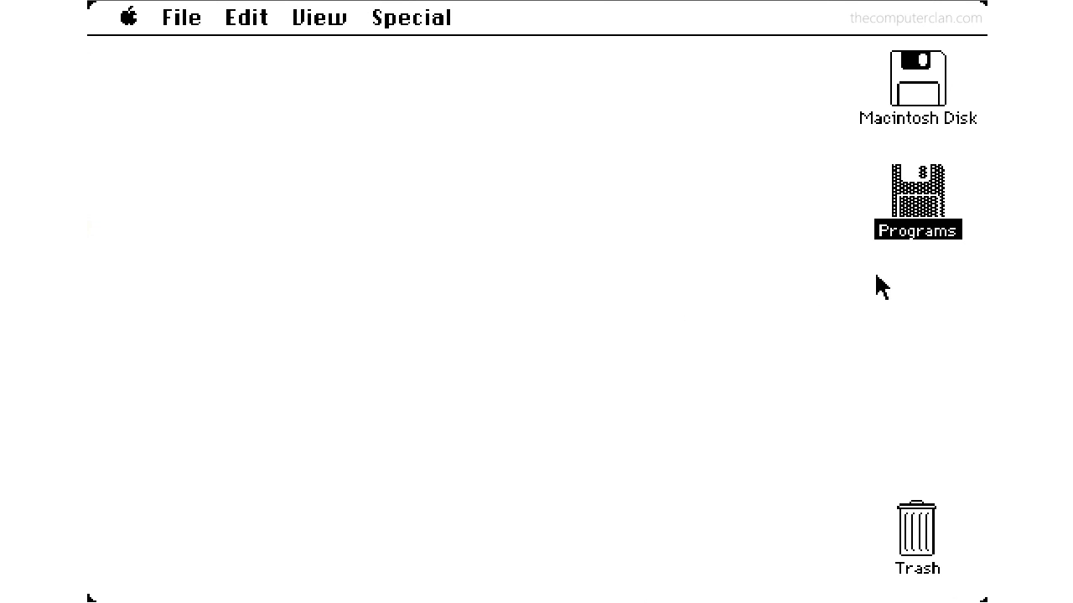
Step: Open the ejected Programs disk and launch Missile 2.3 from its window
{"action": "double_click", "coordinate": [915, 192]}
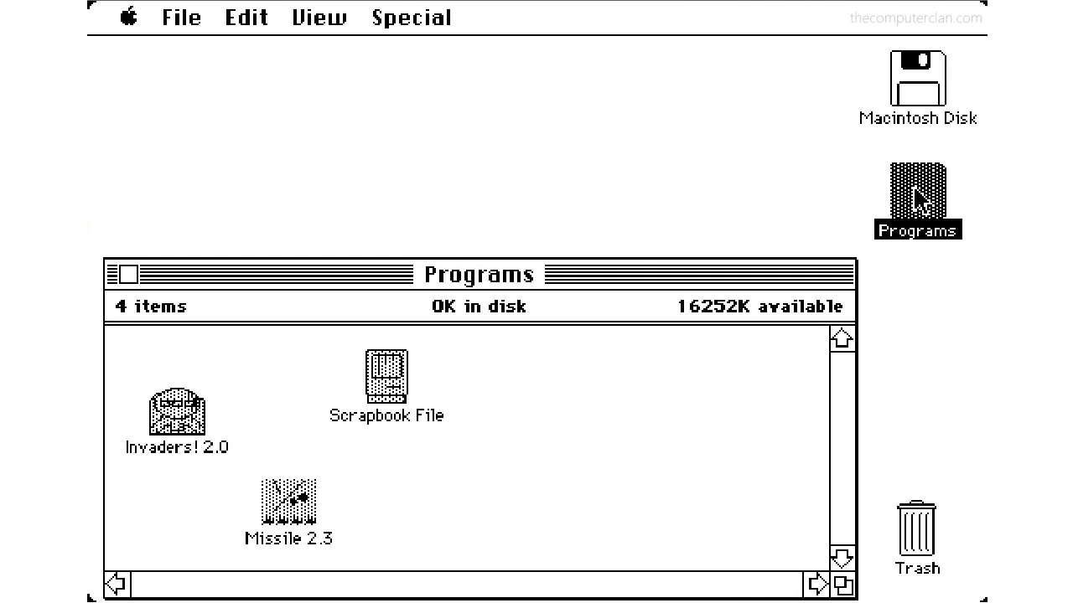
{"action": "double_click", "coordinate": [281, 504]}
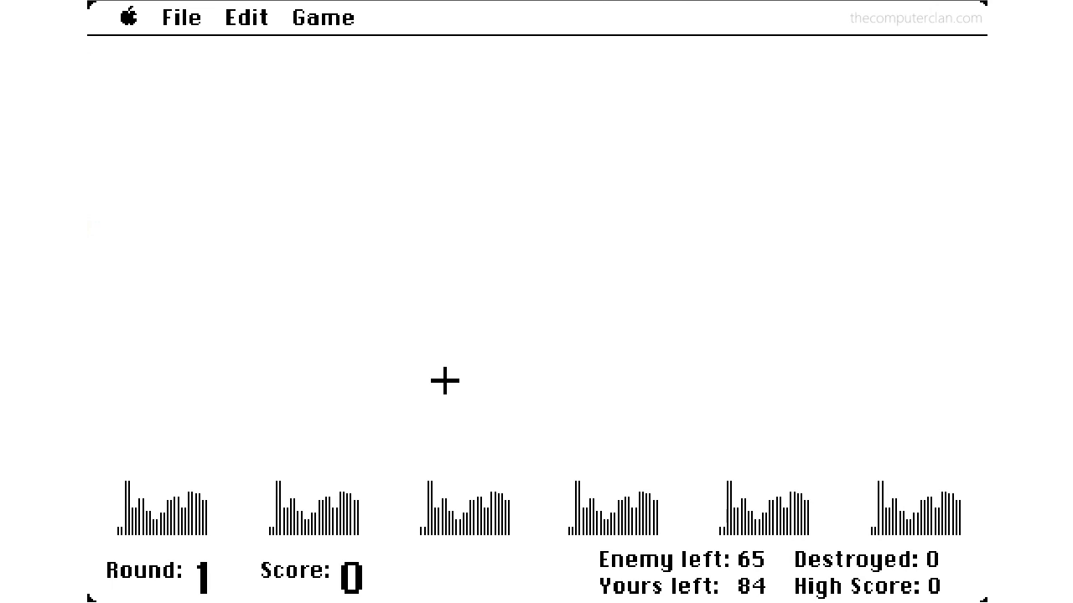
Step: Clear the Programs disk and its window from the desktop and display the Finder's About picture
{"action": "left_click_drag", "start_coordinate": [195, 30], "coordinate": [204, 306]}
{"action": "left_click", "coordinate": [128, 269]}
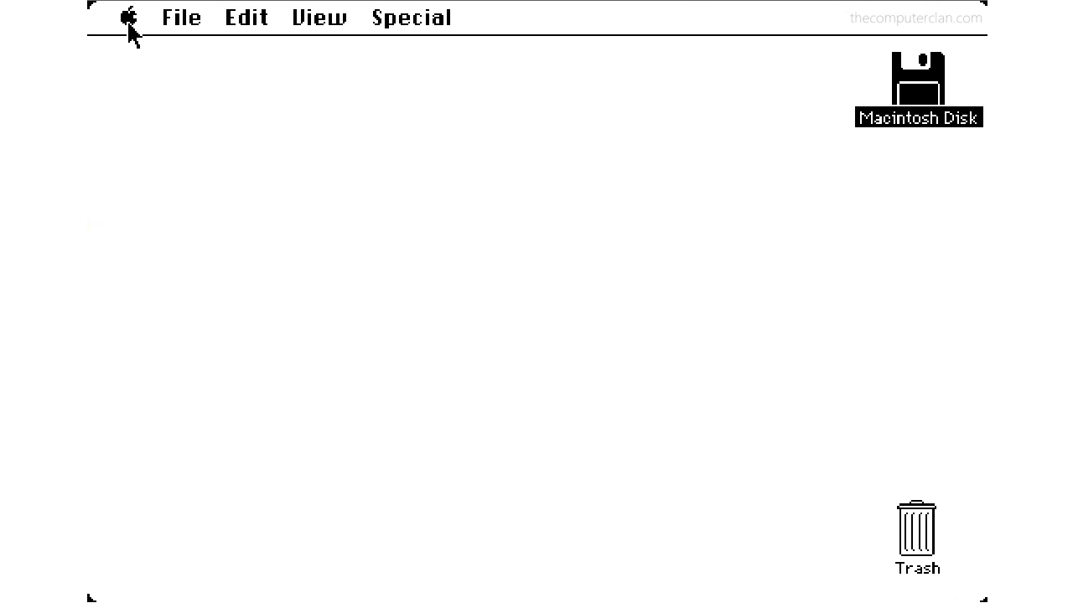
{"action": "left_click_drag", "start_coordinate": [128, 23], "coordinate": [129, 51]}
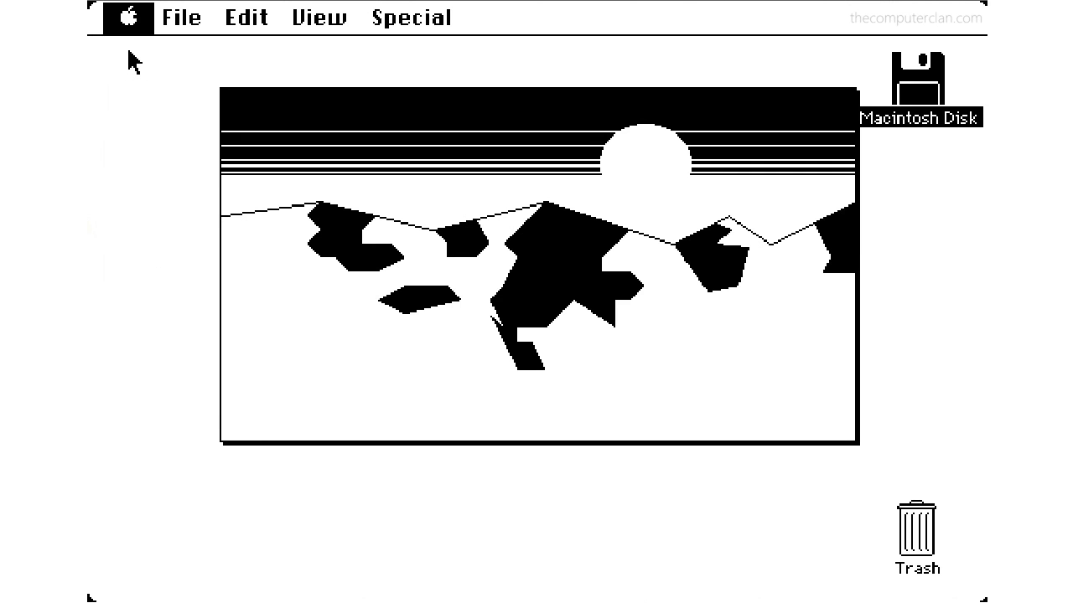